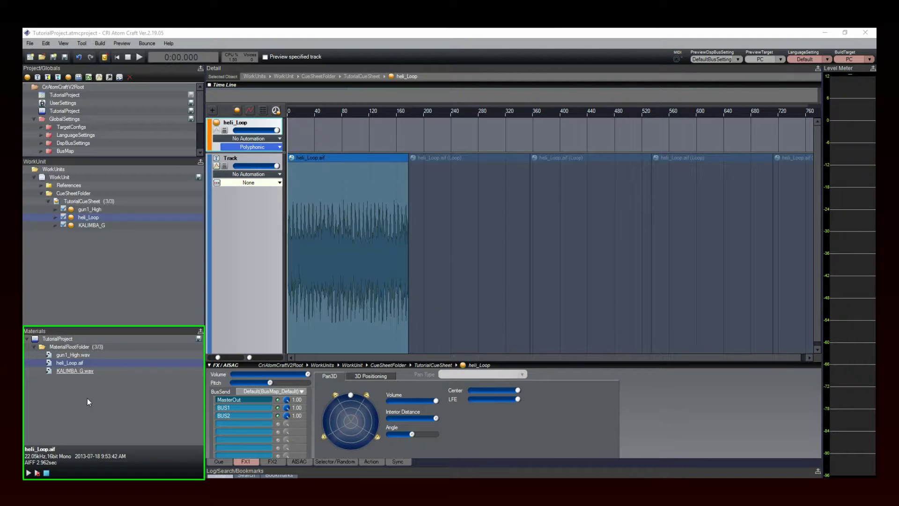
Step: Review heli_Loop.aif's loop info, then display the KALIMBA_G.wav material's properties
left_click(68, 363)
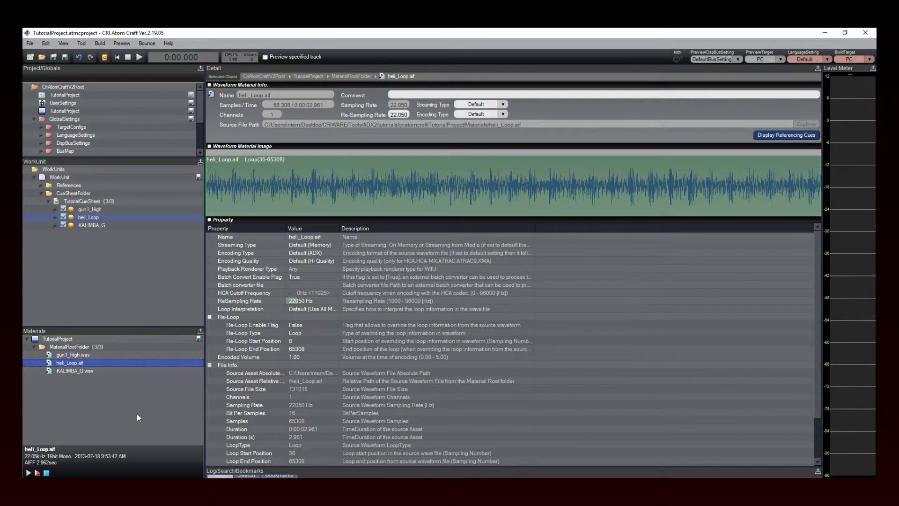
left_click(75, 371)
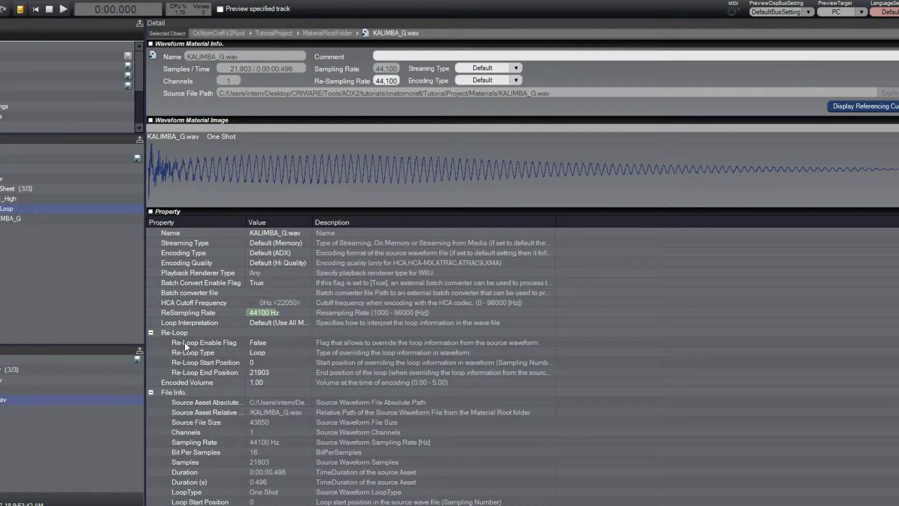
Step: Enable re-loop on KALIMBA_G.wav with Re-Loop Type set to Loop
left_click(291, 341)
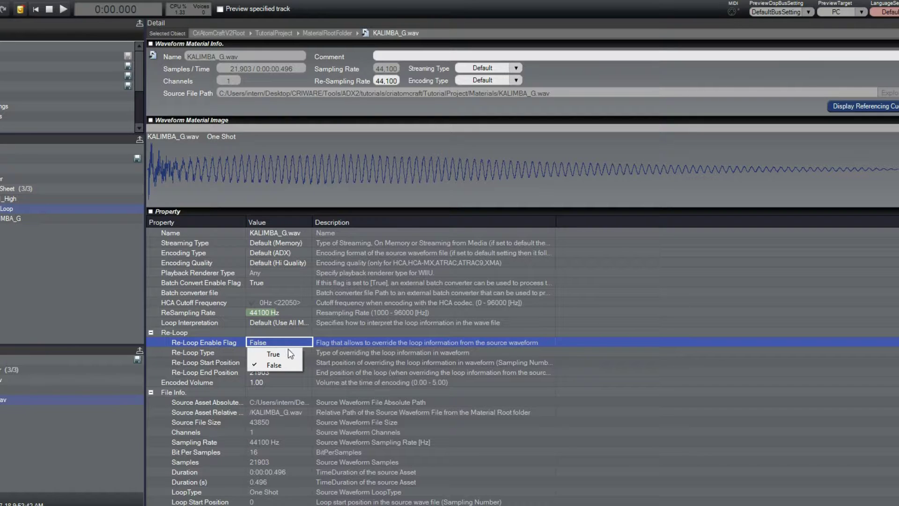
left_click(285, 352)
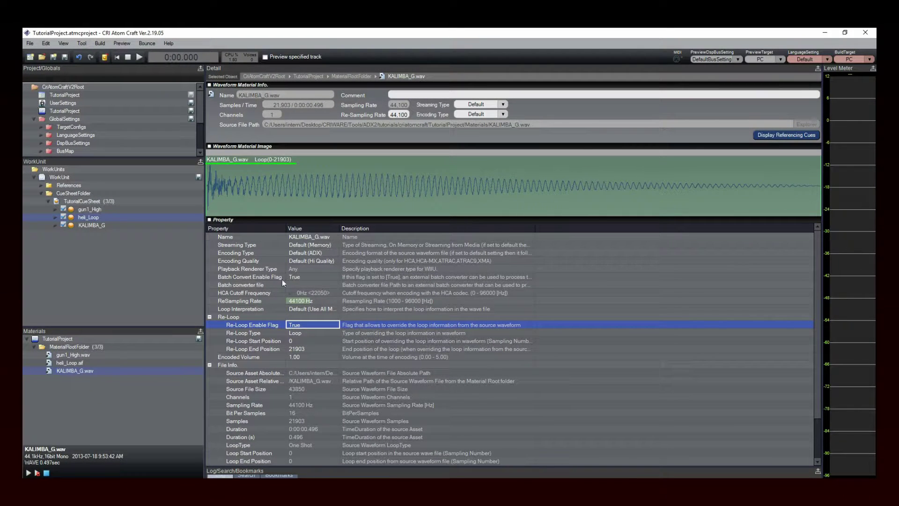
left_click(304, 333)
left_click(307, 332)
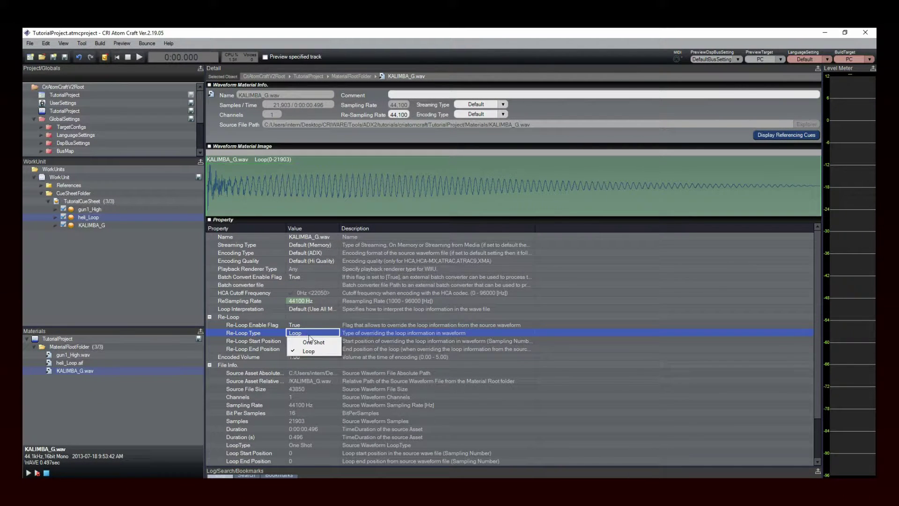
left_click(320, 343)
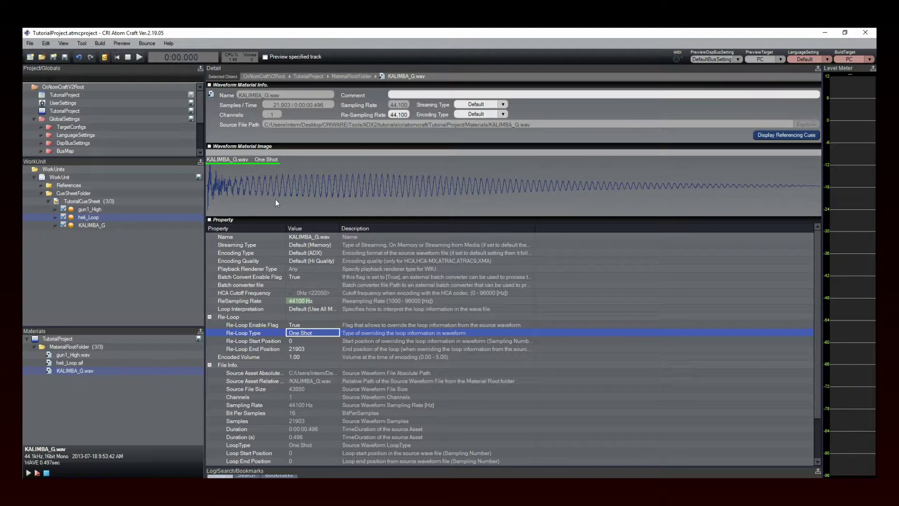
left_click(314, 332)
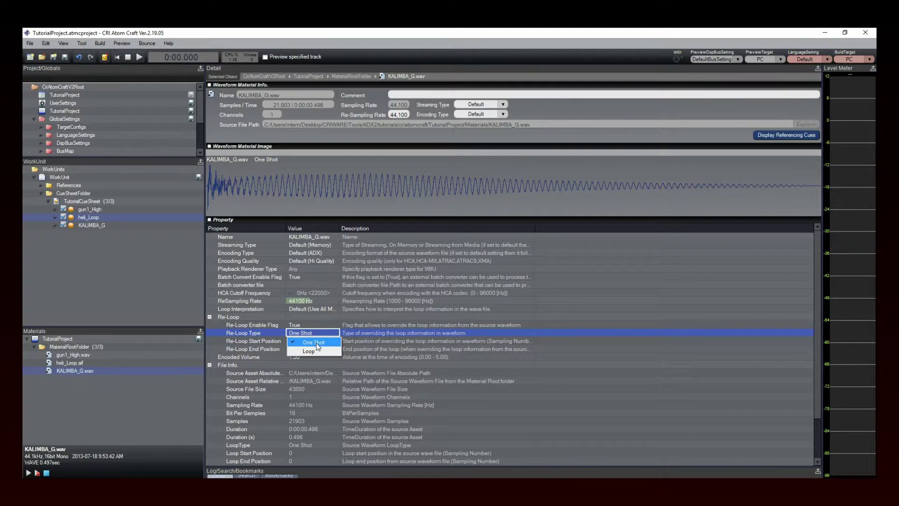
left_click(314, 349)
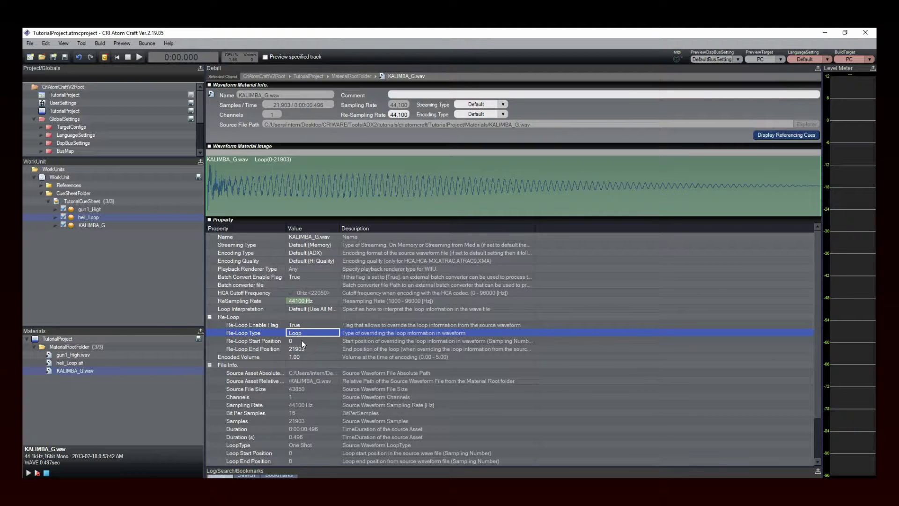
Step: Set the re-loop start to 650 and end to 2500, then bring up the heli_Loop cue
left_click(302, 340)
left_click(301, 340)
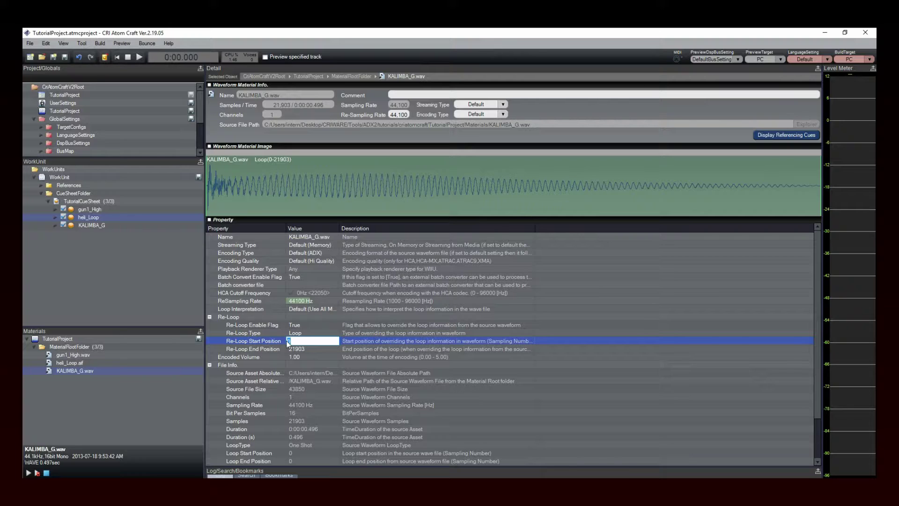
type("250")
key("Return")
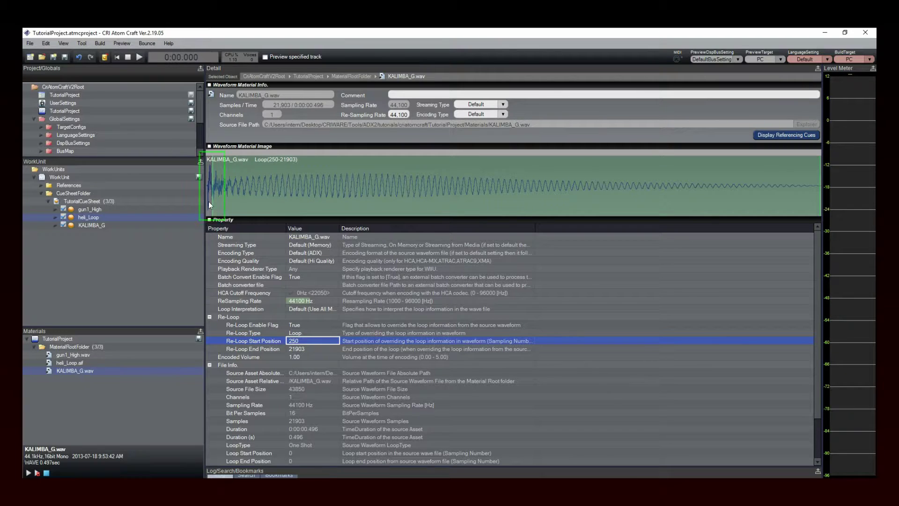
left_click(305, 340)
left_click_drag(304, 341, 285, 340)
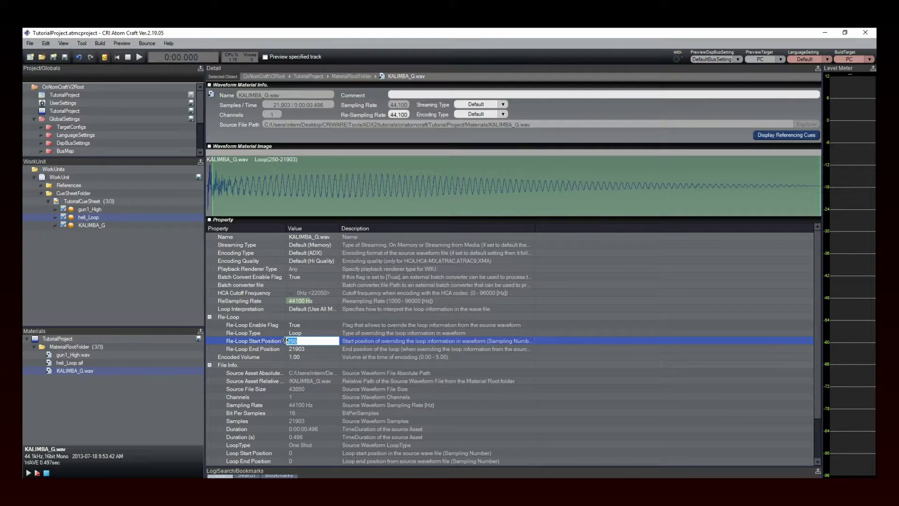
type("650")
key("Return")
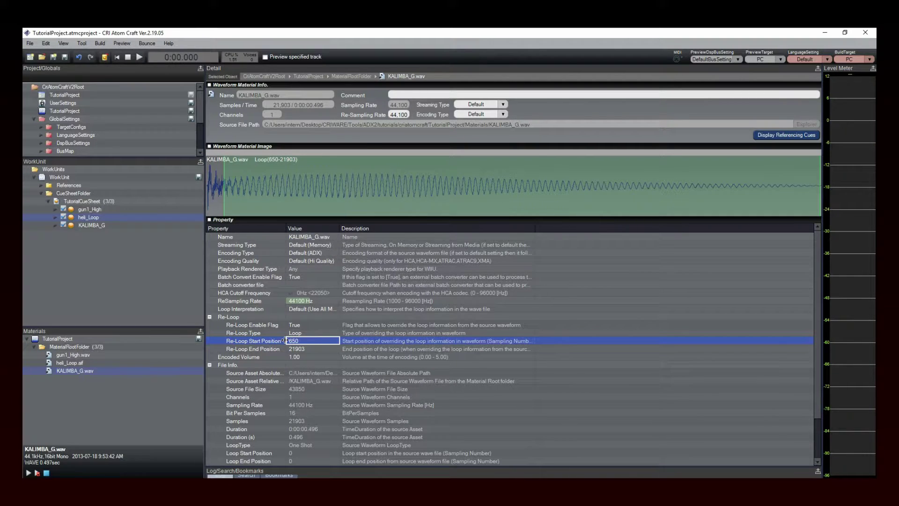
left_click(308, 348)
type("2500")
key("Return")
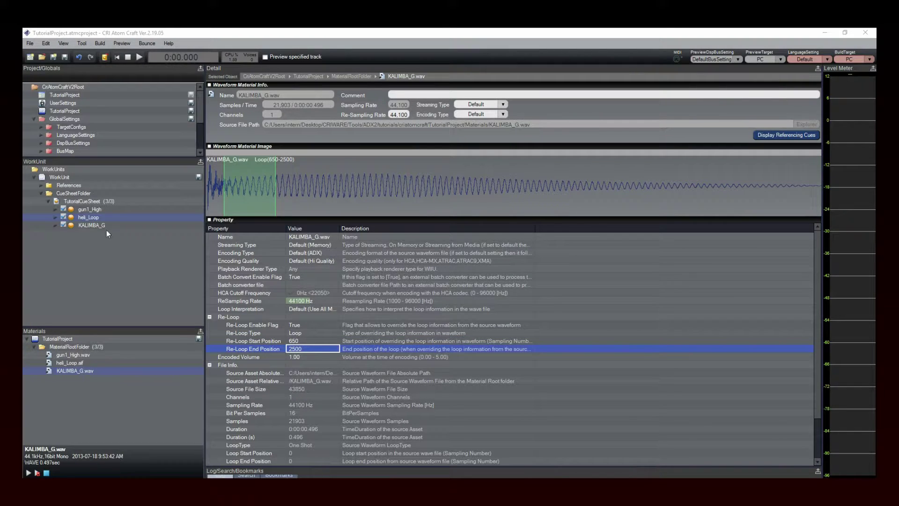
left_click(89, 218)
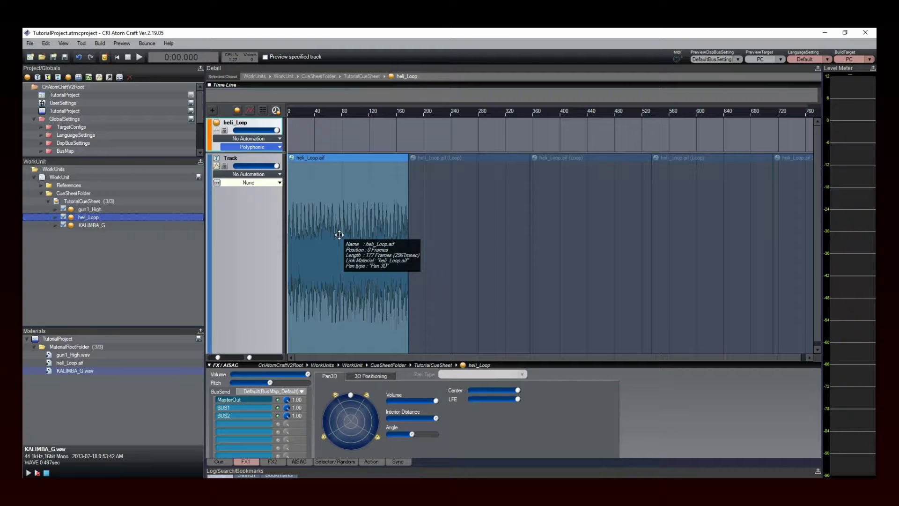
Step: Preview heli_Loop, then turn on heli_Loop.aif's Re-Loop Enable Flag and reopen the cue
key("space")
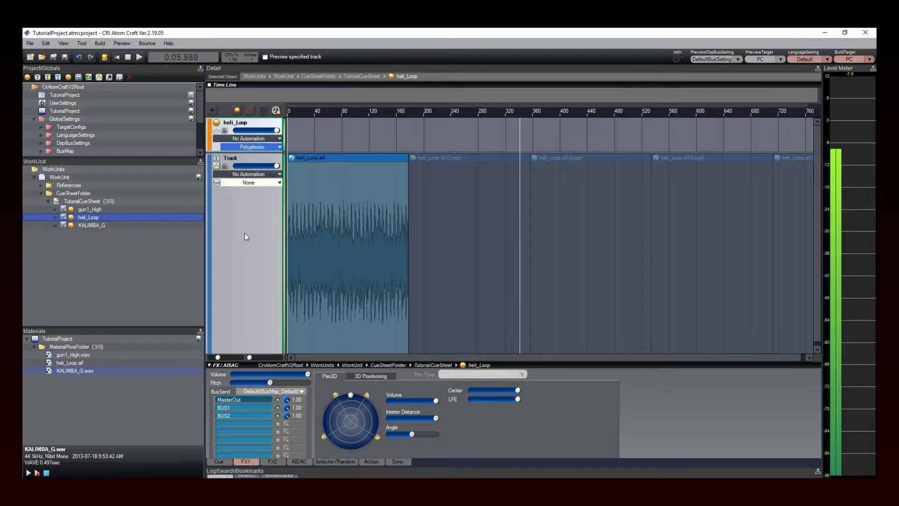
key("space")
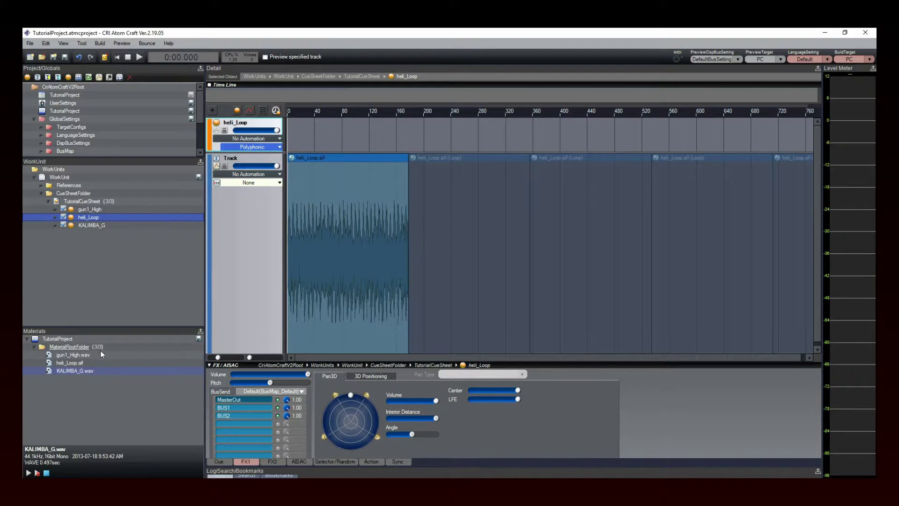
left_click(80, 361)
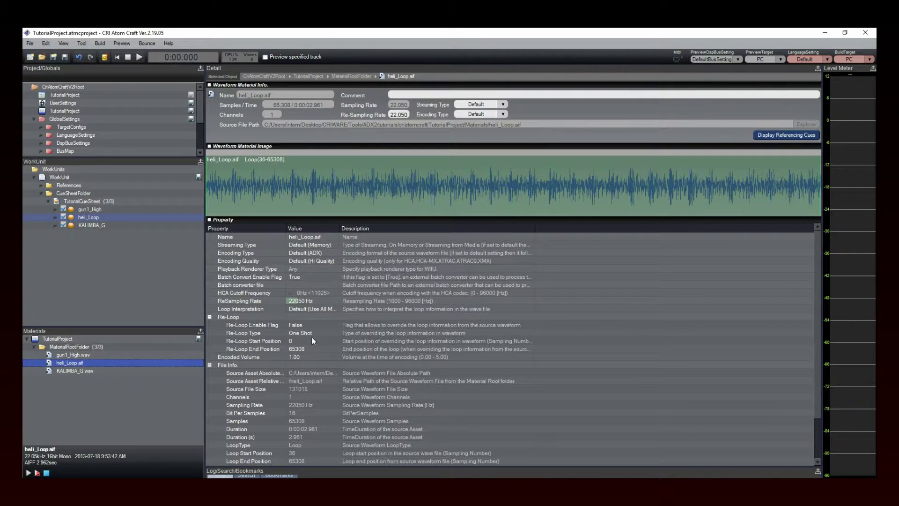
left_click(321, 325)
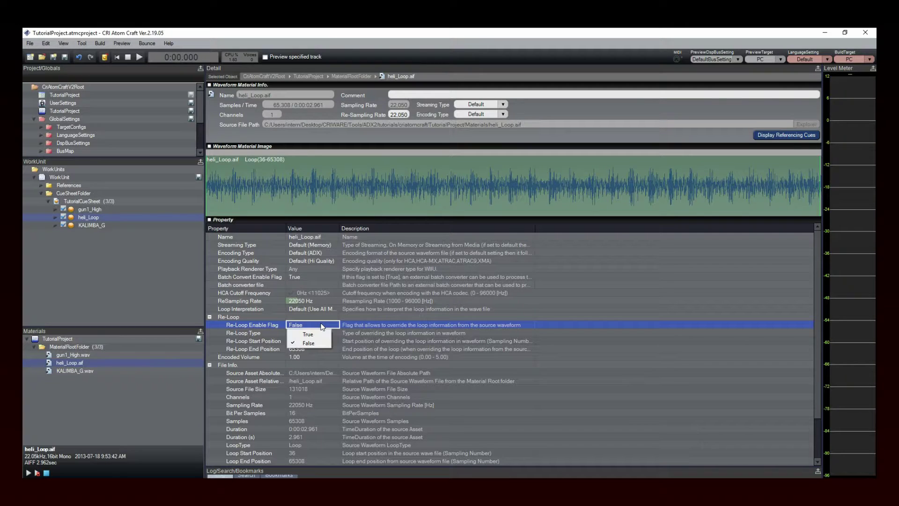
left_click(316, 335)
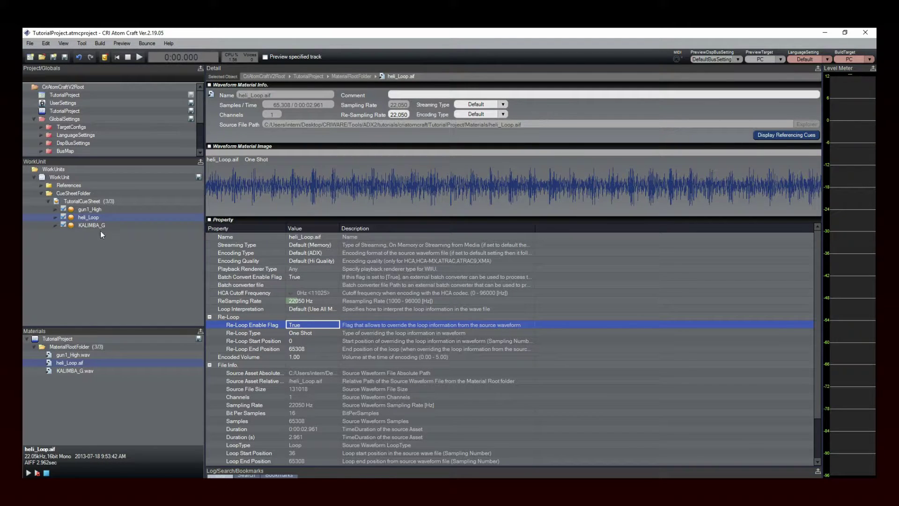
left_click(92, 218)
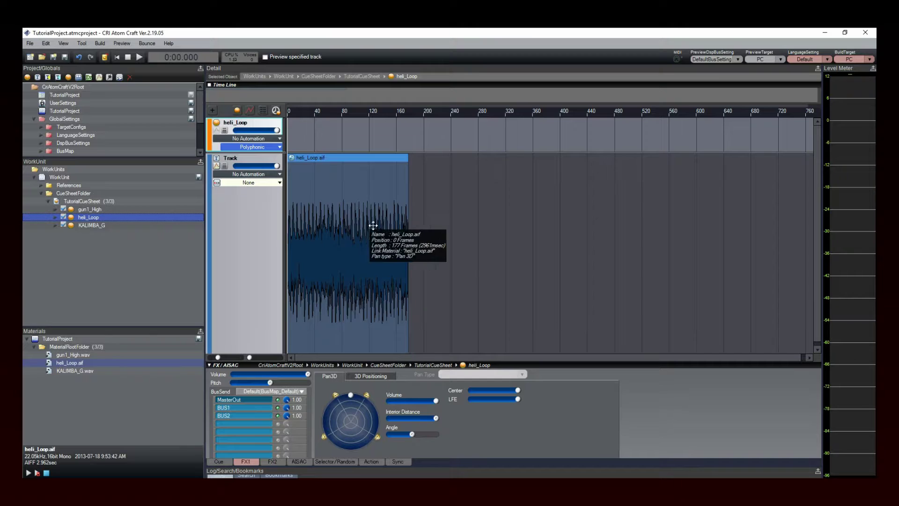
Step: Preview the cue and create a block over the heli_Loop sound via New Object > Create Block
key("space")
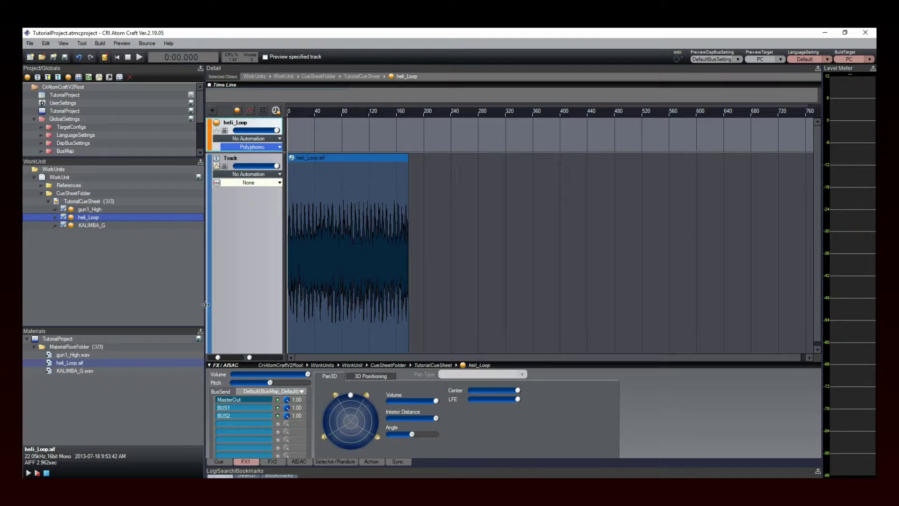
left_click(260, 230)
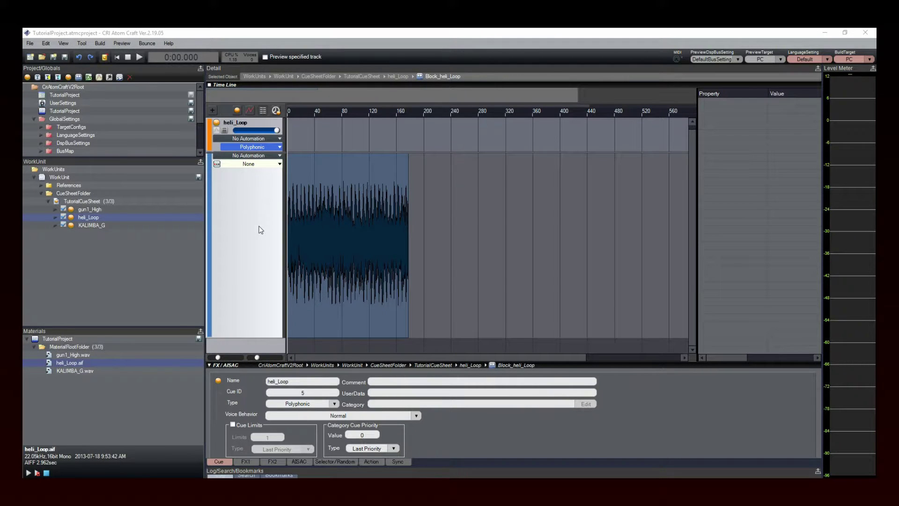
right_click(335, 133)
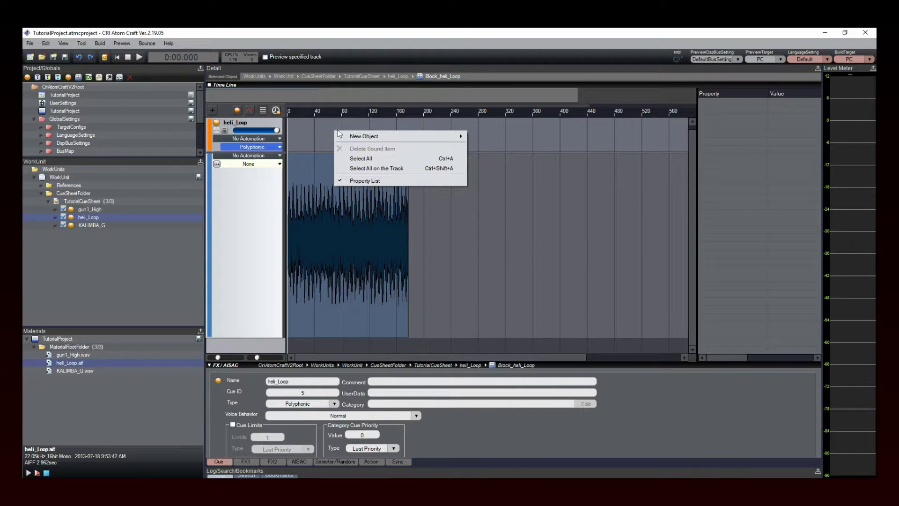
mouse_move(438, 138)
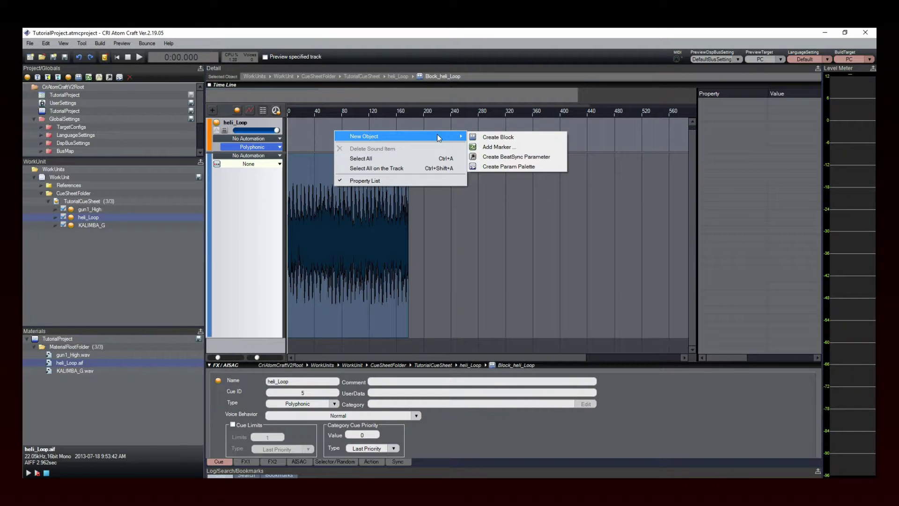
left_click(527, 137)
Step: Set Block_heli_Loop's Block Playback LoopNum to -1, then play and stop the cue
left_click(379, 155)
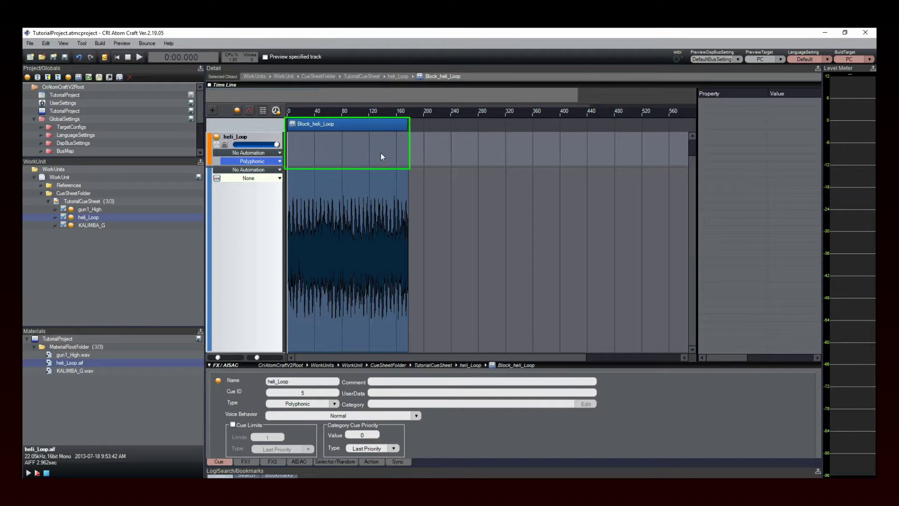
left_click(359, 126)
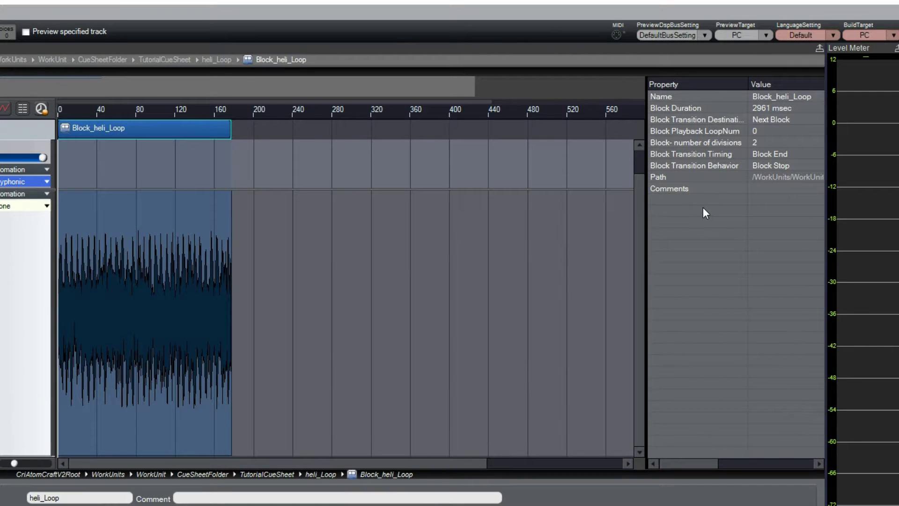
left_click(761, 130)
left_click(762, 131)
type("-1")
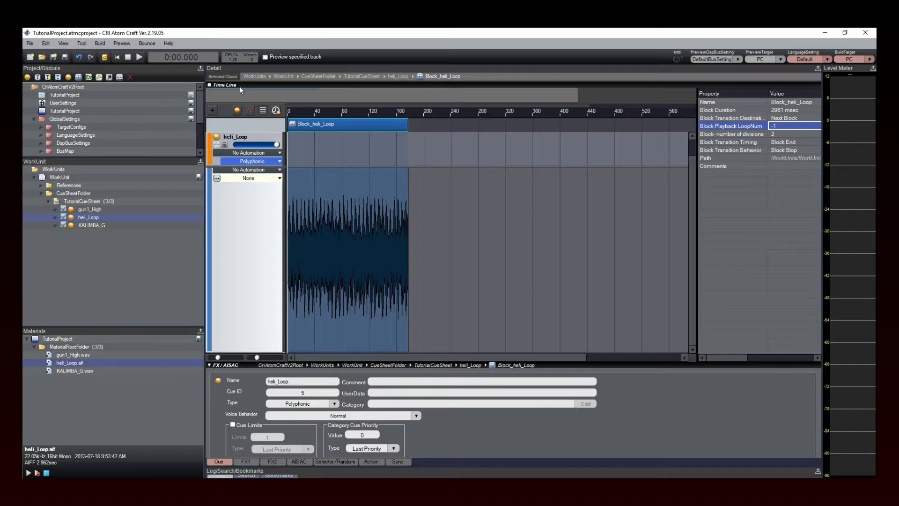
left_click(139, 58)
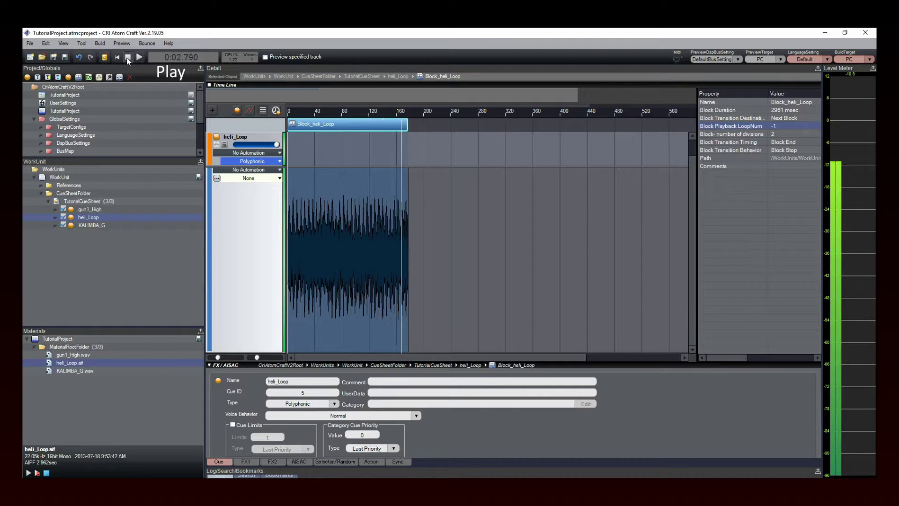
left_click(127, 57)
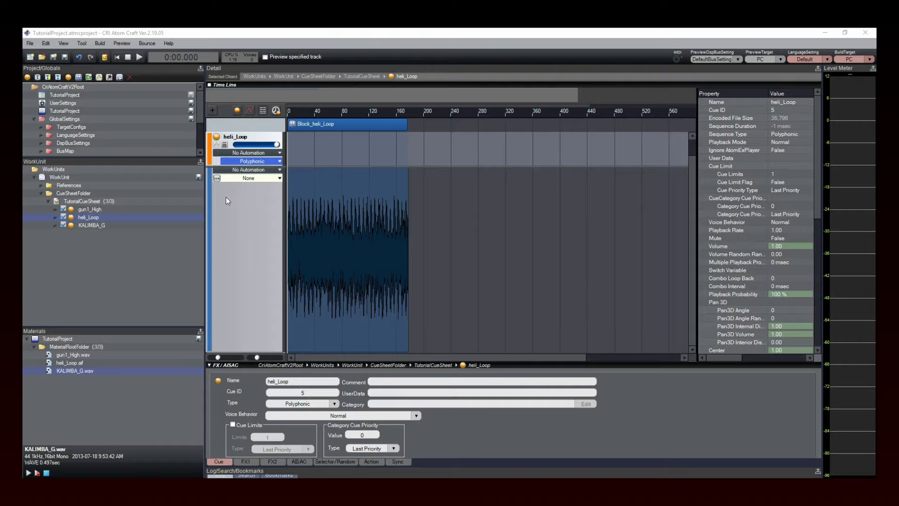
left_click(328, 123)
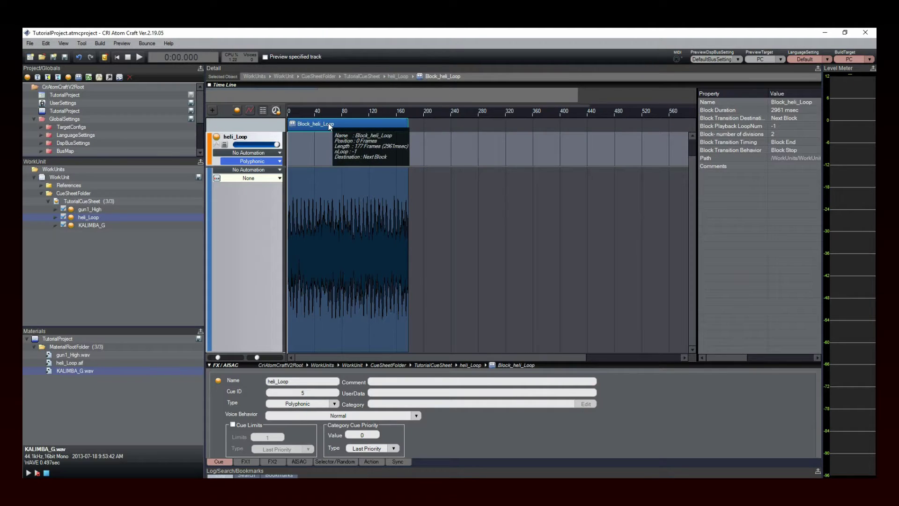
Step: Show the timeline's New Object submenu containing Add Marker
scroll(328, 123, "down", 1)
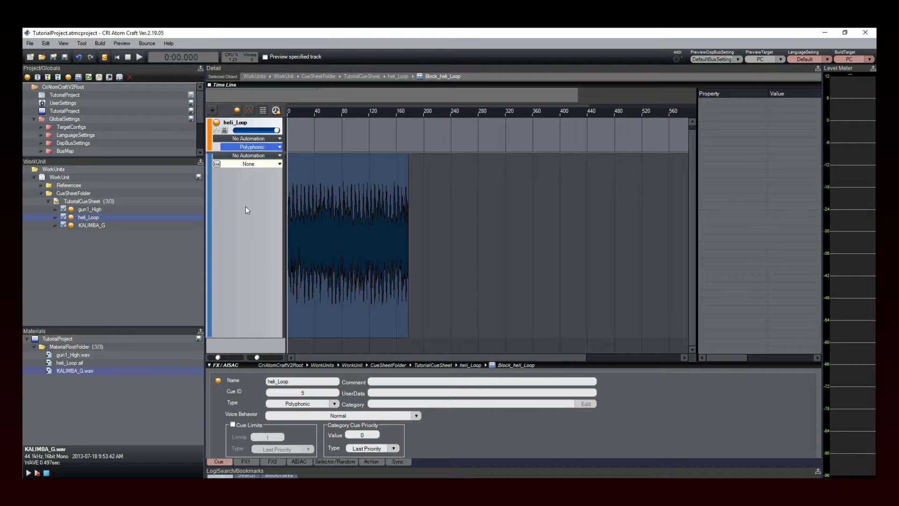
right_click(313, 134)
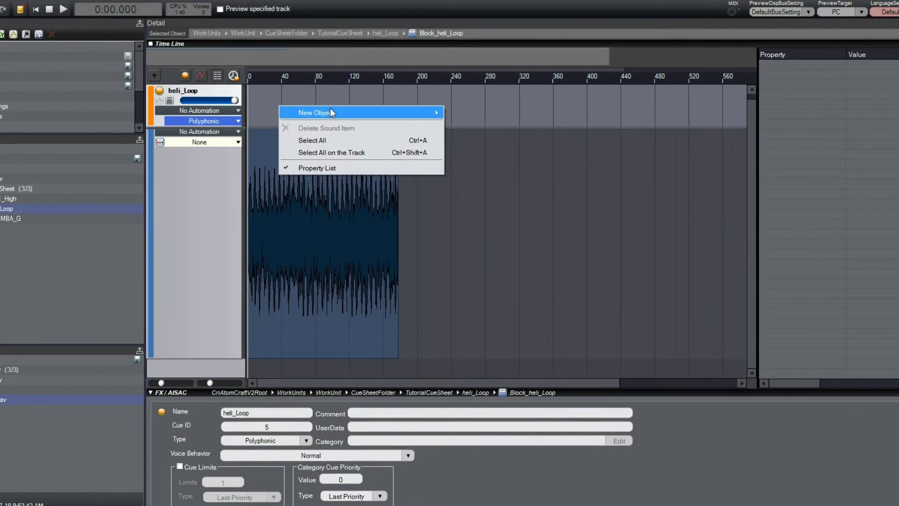
mouse_move(354, 141)
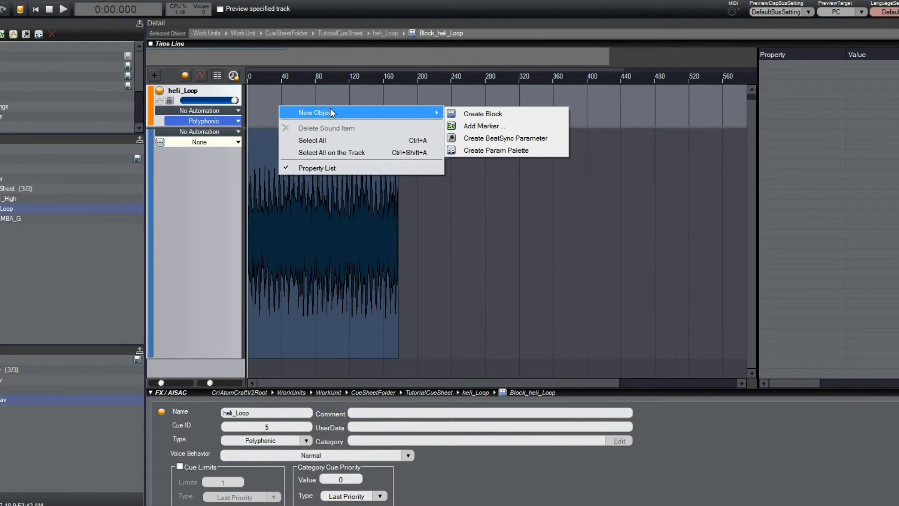
Step: Add an infinite-loop marker named 'My Loop' with Start Position 0 msec
left_click(498, 127)
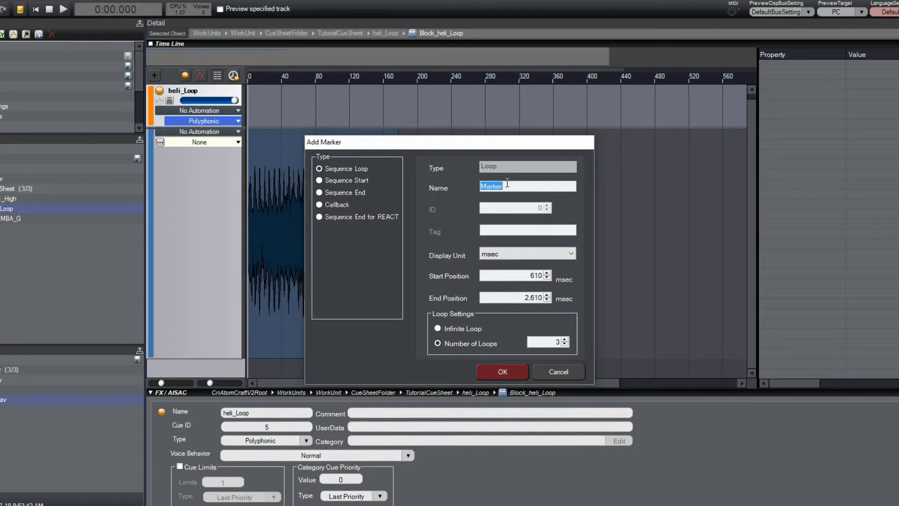
type("My Loop")
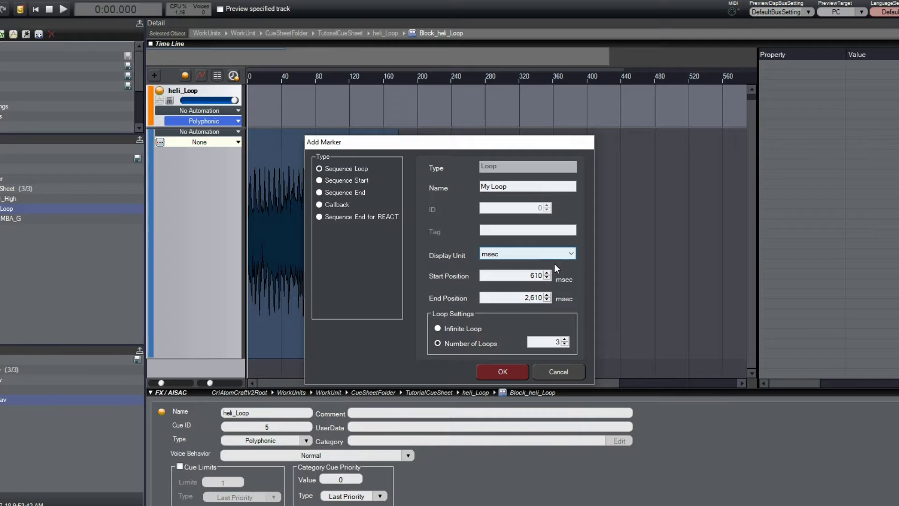
double_click(529, 275)
type("0")
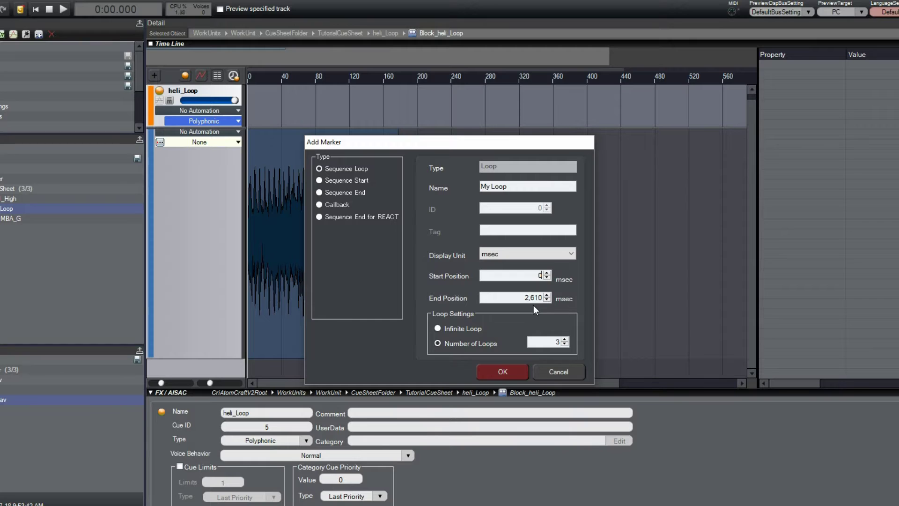
left_click(438, 328)
left_click(509, 372)
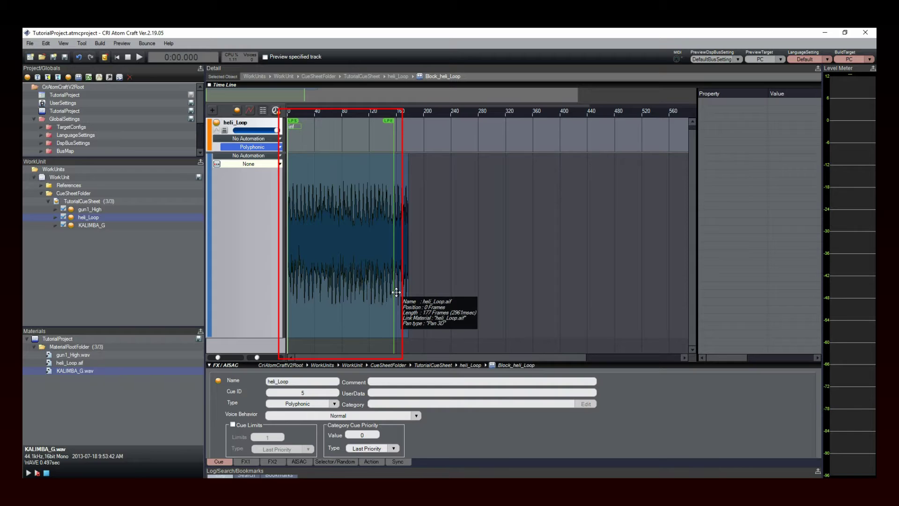
Step: Drag My Loop's end to the waveform end at 2961 msec and preview the cue
left_click_drag(388, 120, 403, 121)
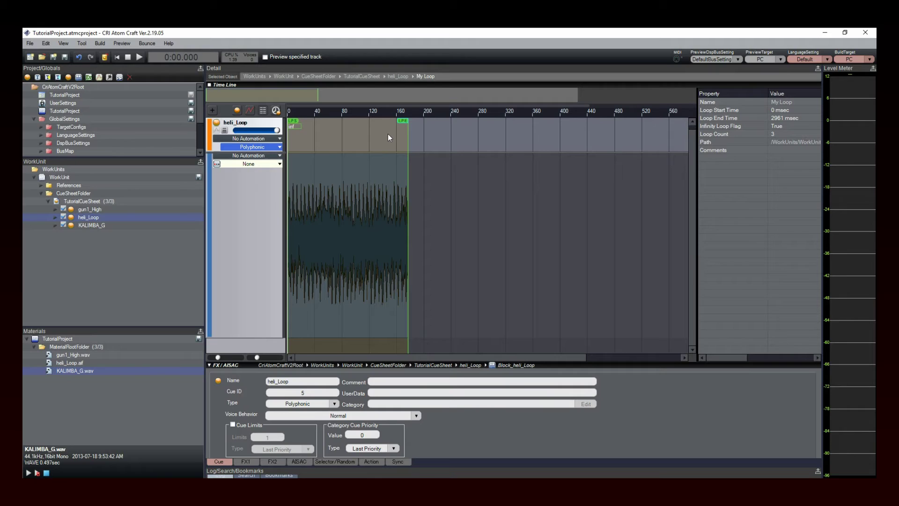
key("space")
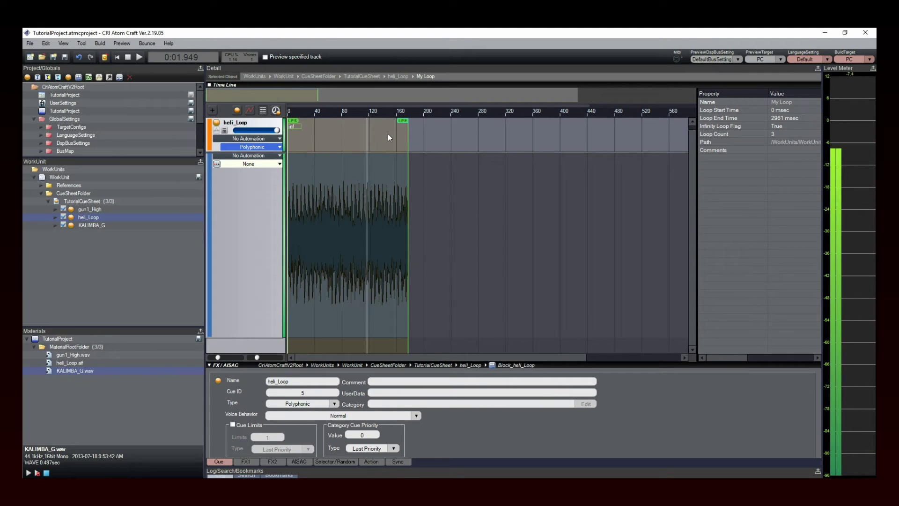